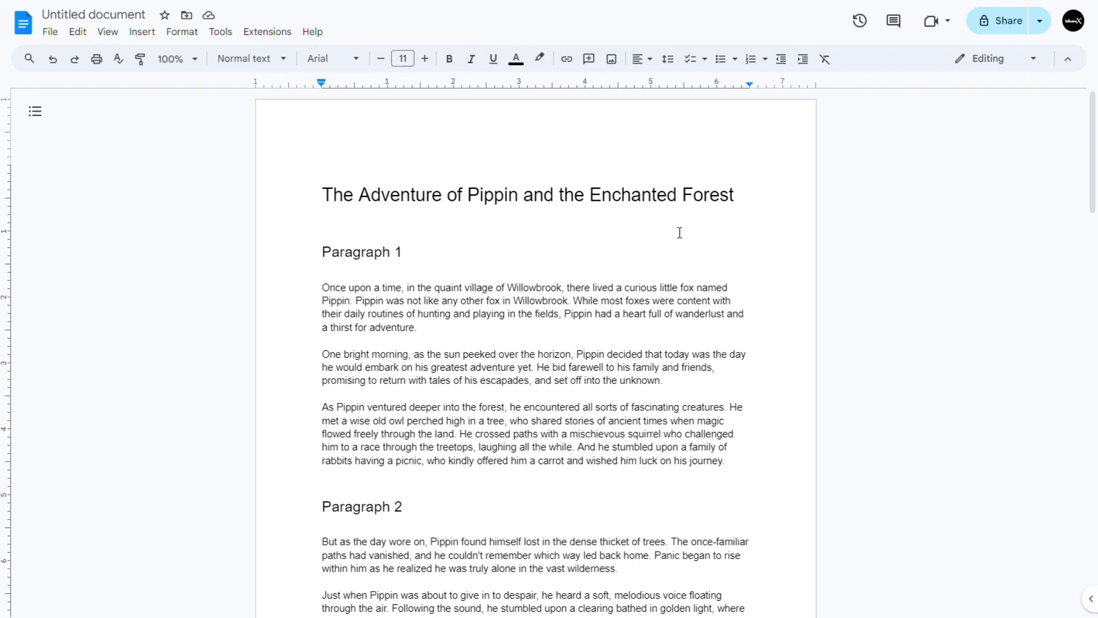
- Check the page header and footer, then bring up Format's Page numbers dialog
{"action": "left_click", "coordinate": [381, 132]}
{"action": "double_click", "coordinate": [347, 132]}
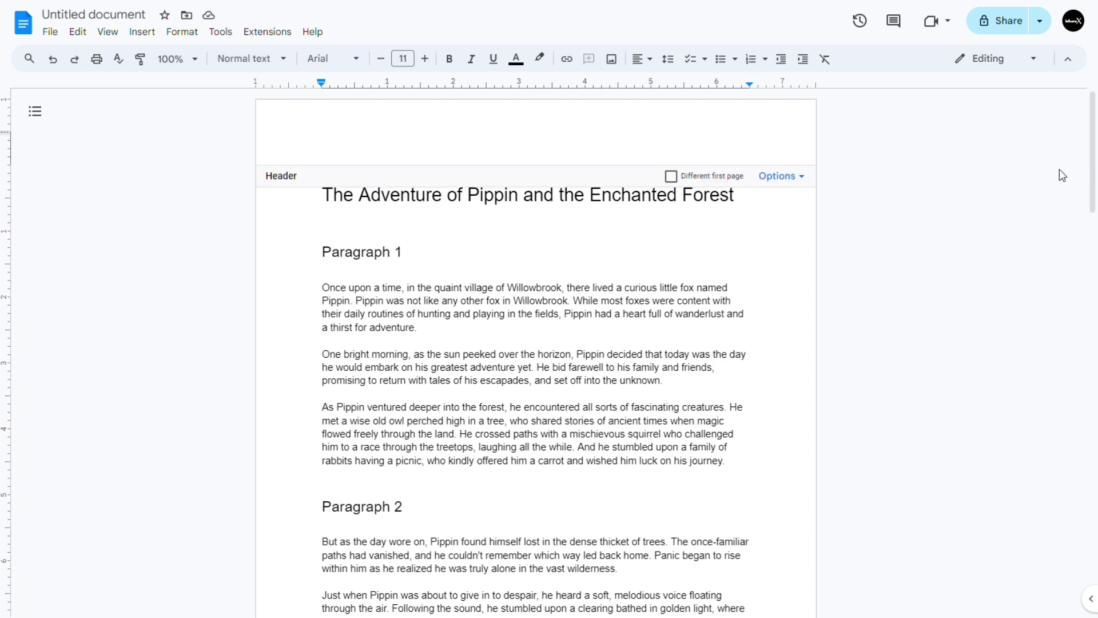
{"action": "scroll", "coordinate": [1061, 175], "scroll_direction": "down", "scroll_amount": 5}
{"action": "double_click", "coordinate": [492, 317]}
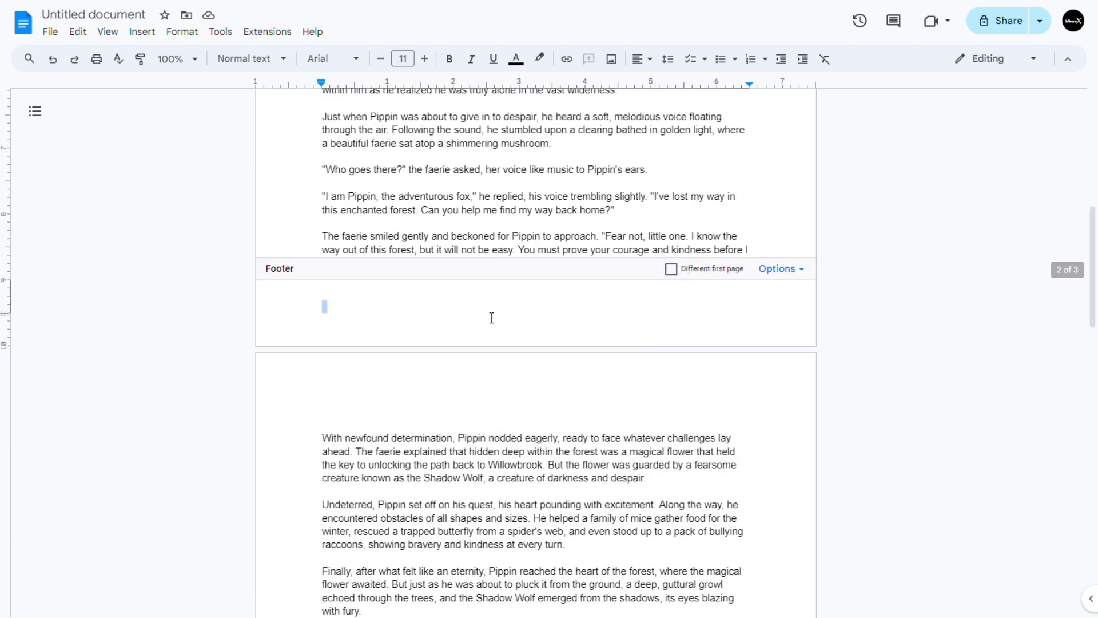
{"action": "left_click_drag", "start_coordinate": [1093, 257], "coordinate": [1094, 143]}
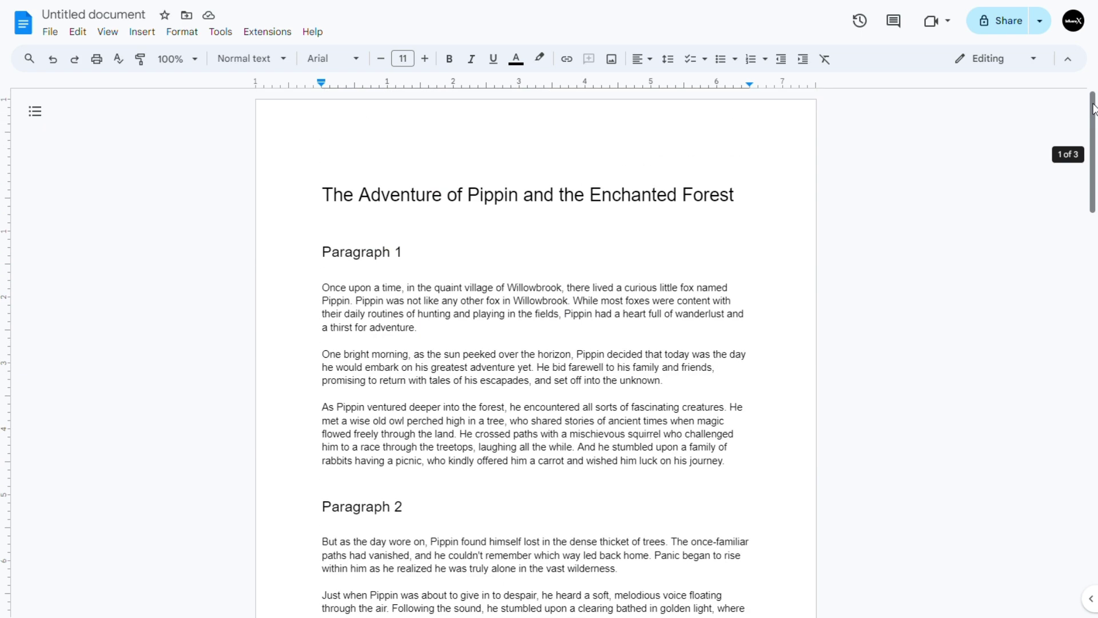
{"action": "double_click", "coordinate": [360, 139]}
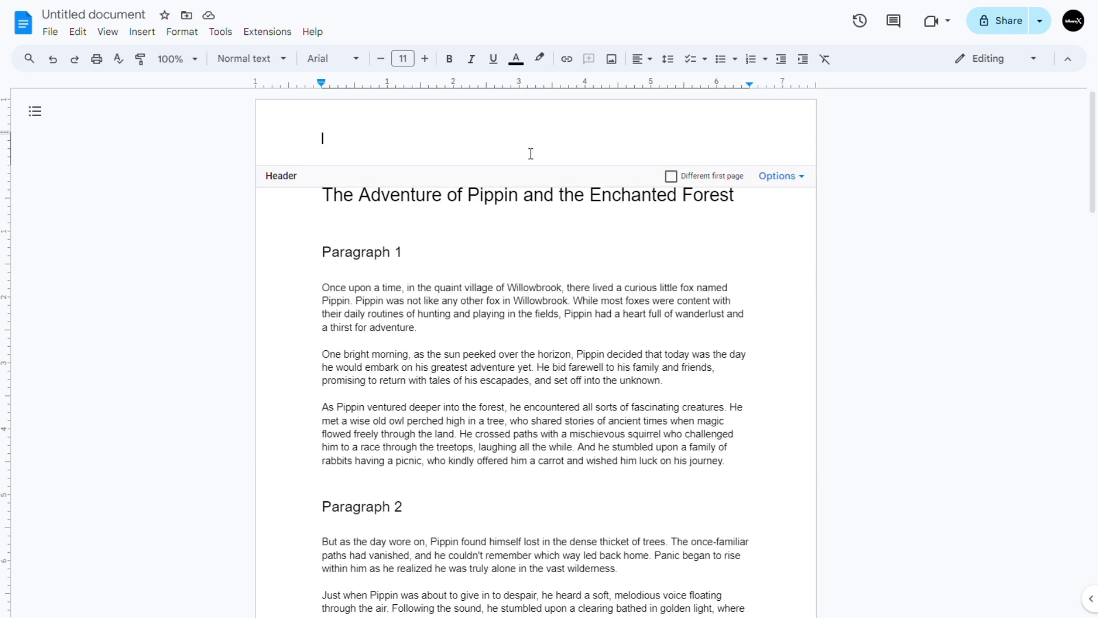
{"action": "scroll", "coordinate": [710, 418], "scroll_direction": "down", "scroll_amount": 3}
{"action": "scroll", "coordinate": [710, 417], "scroll_direction": "down", "scroll_amount": 1}
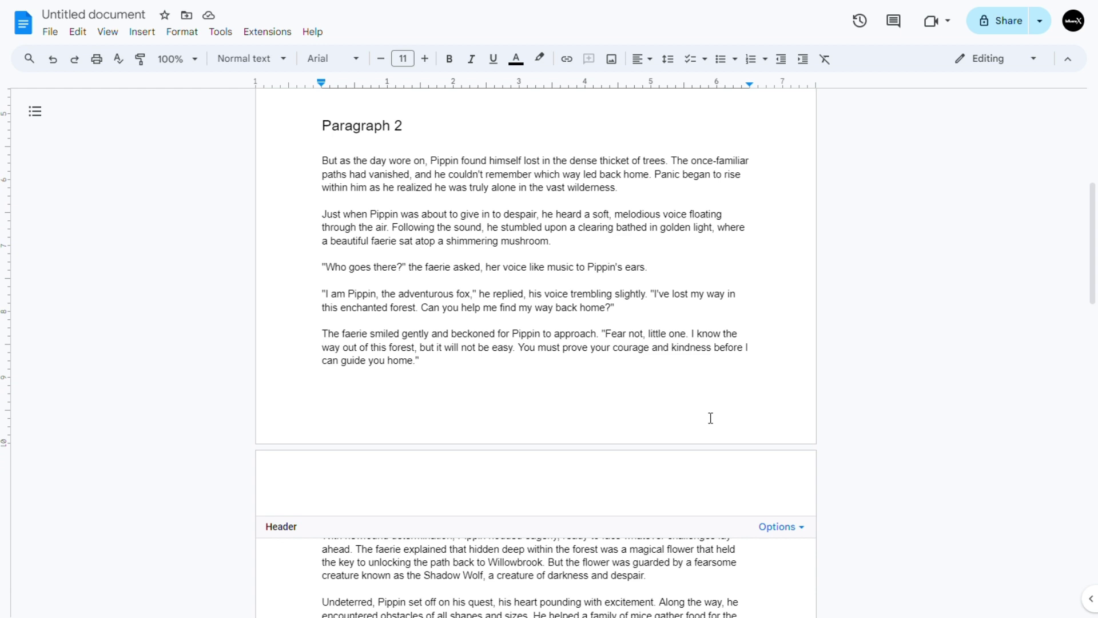
{"action": "left_click", "coordinate": [474, 421]}
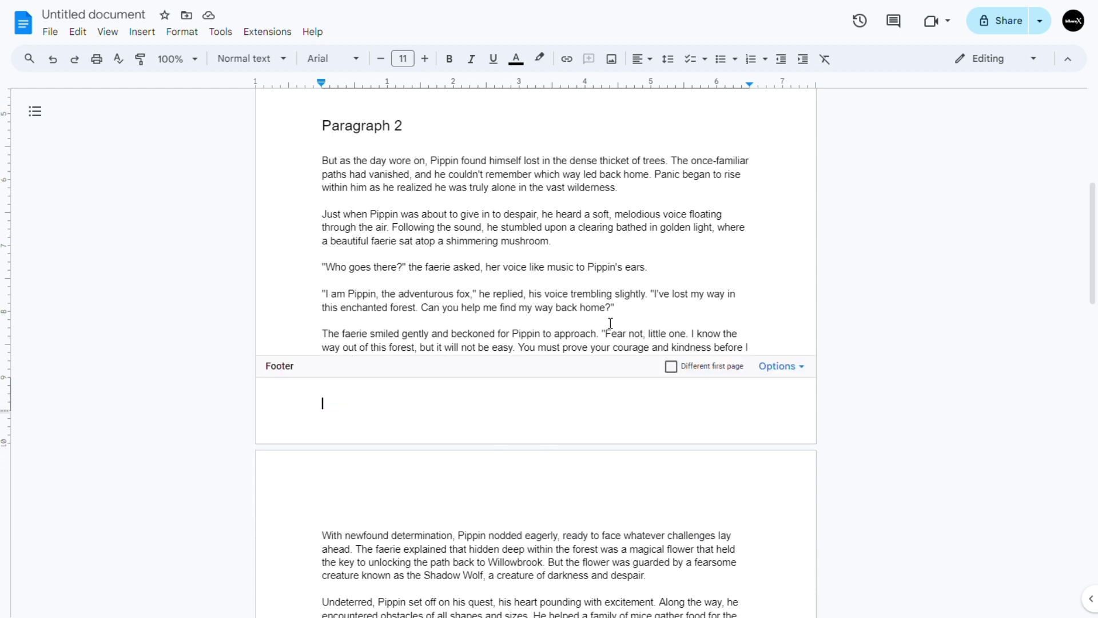
{"action": "left_click", "coordinate": [695, 282]}
{"action": "scroll", "coordinate": [746, 152], "scroll_direction": "up", "scroll_amount": 5}
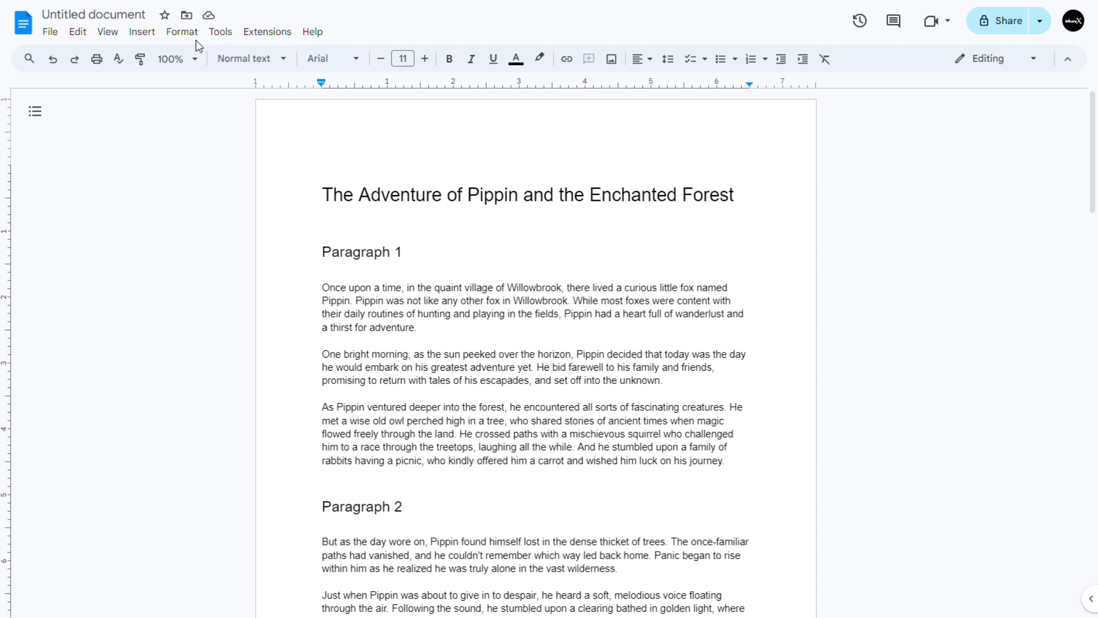
{"action": "left_click", "coordinate": [179, 38]}
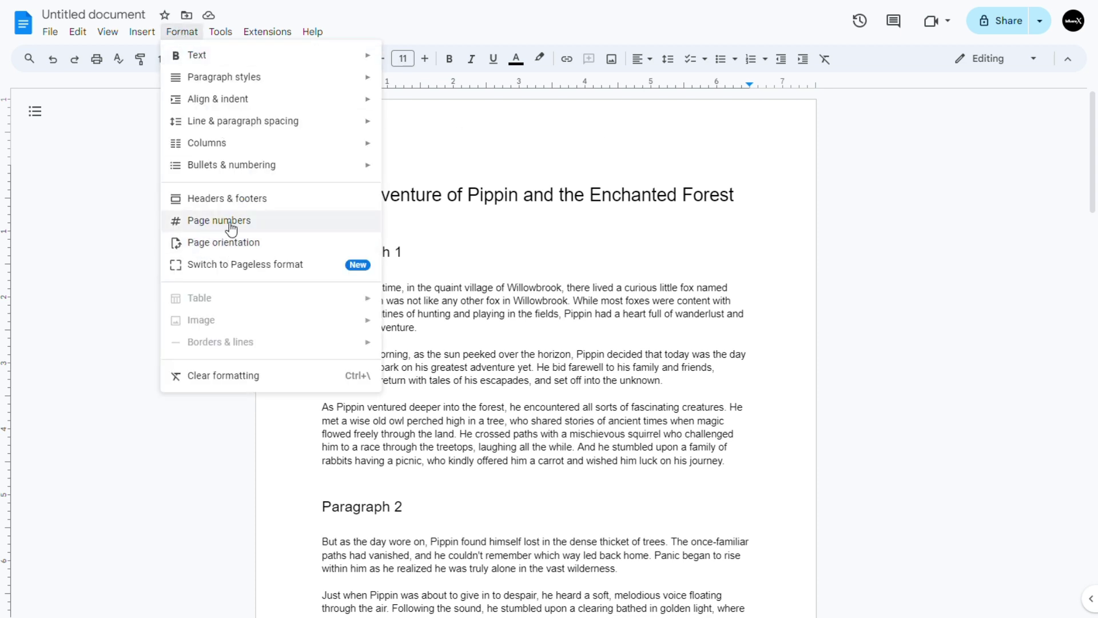
{"action": "left_click", "coordinate": [196, 221]}
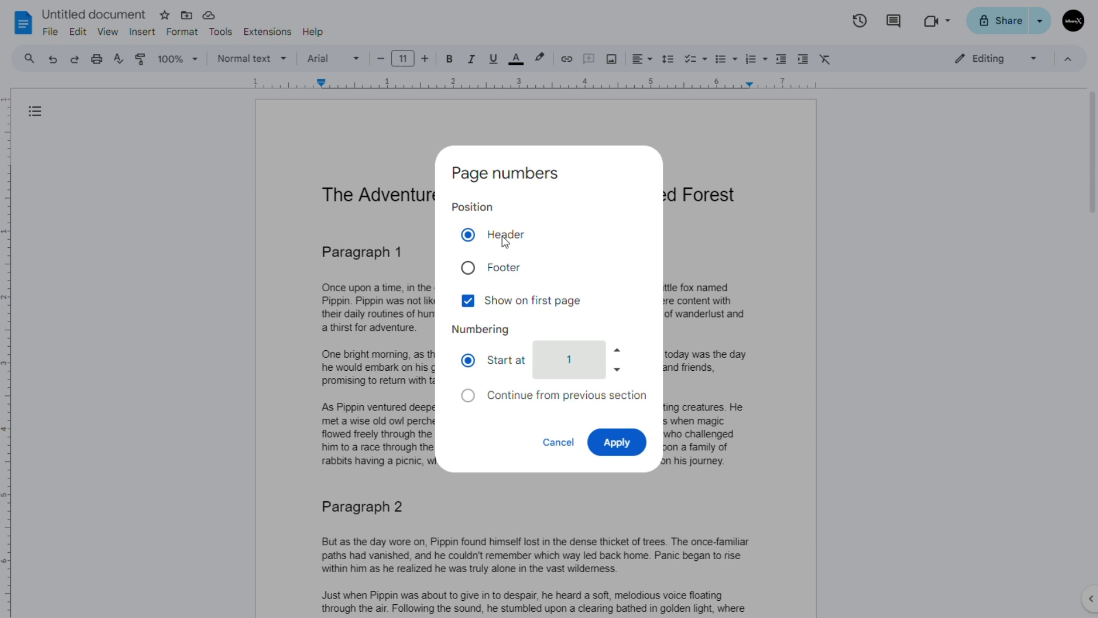
- Apply footer page numbers starting at 1, keeping the number on the first page
{"action": "left_click", "coordinate": [491, 270]}
{"action": "left_click", "coordinate": [469, 302]}
{"action": "left_click", "coordinate": [469, 307]}
{"action": "left_click", "coordinate": [617, 350]}
{"action": "left_click", "coordinate": [617, 368]}
{"action": "left_click", "coordinate": [617, 350]}
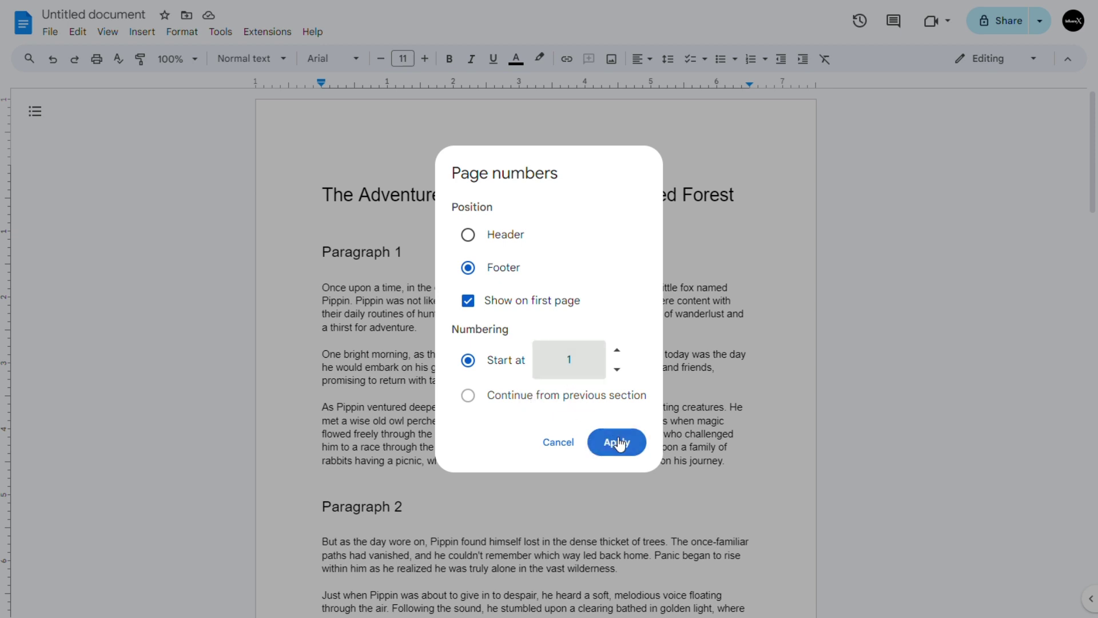
{"action": "left_click", "coordinate": [618, 442]}
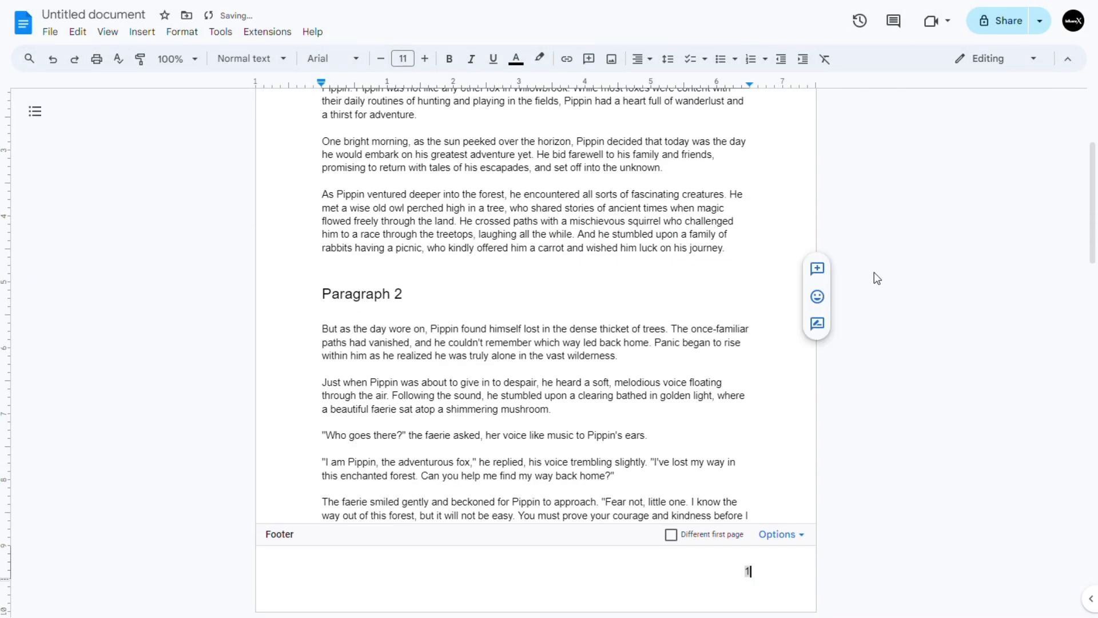
{"action": "scroll", "coordinate": [985, 331], "scroll_direction": "down", "scroll_amount": 2}
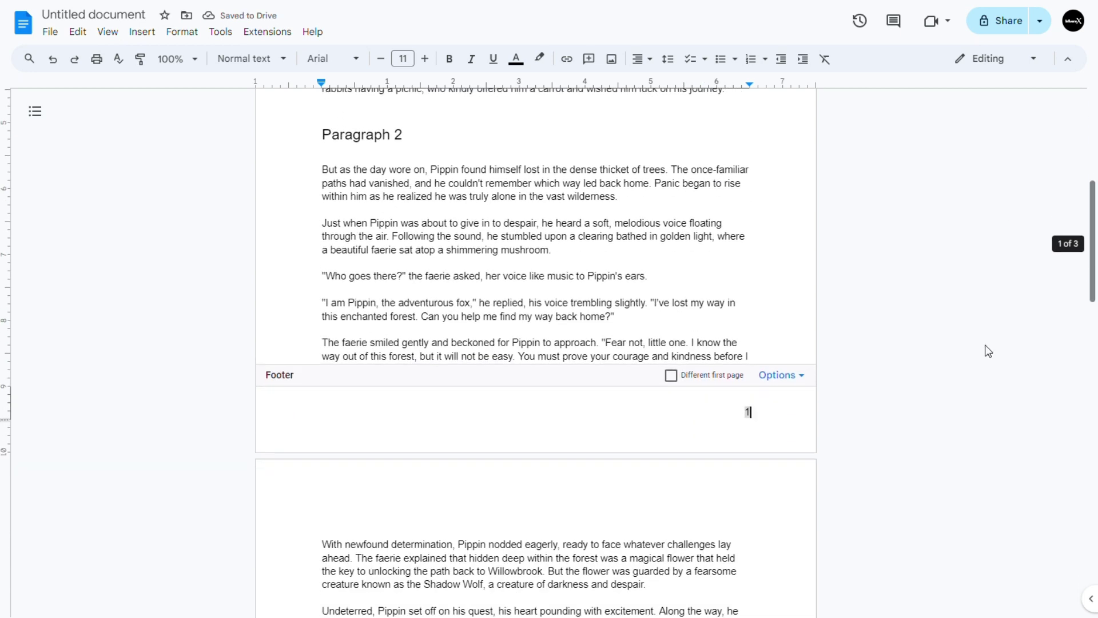
{"action": "double_click", "coordinate": [749, 412]}
{"action": "scroll", "coordinate": [1084, 265], "scroll_direction": "down", "scroll_amount": 5}
{"action": "scroll", "coordinate": [1084, 265], "scroll_direction": "down", "scroll_amount": 4}
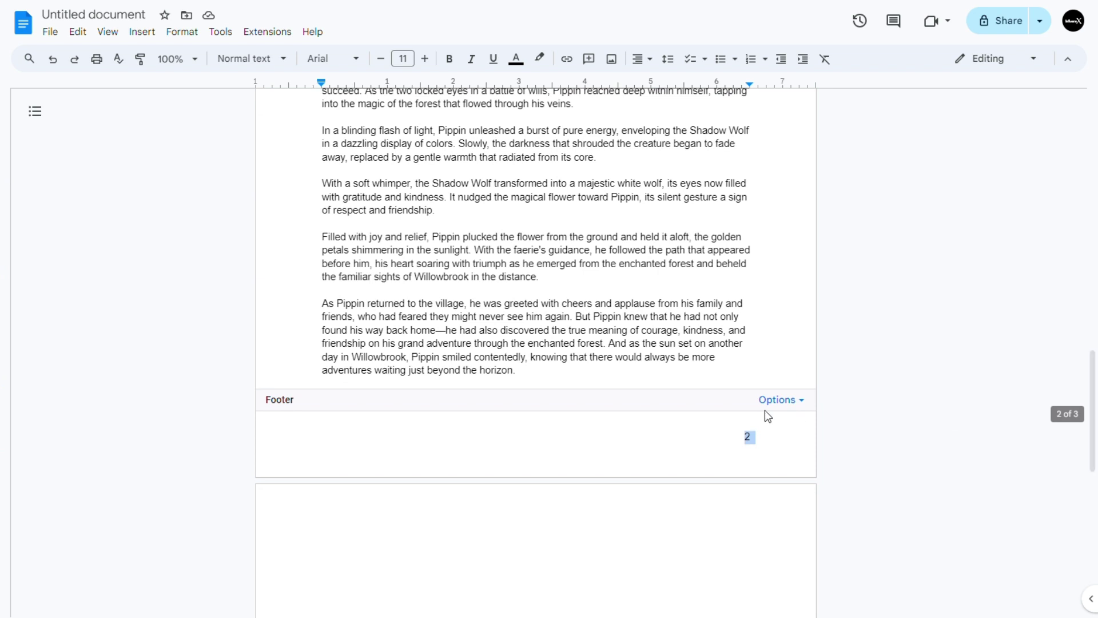
{"action": "left_click", "coordinate": [726, 444]}
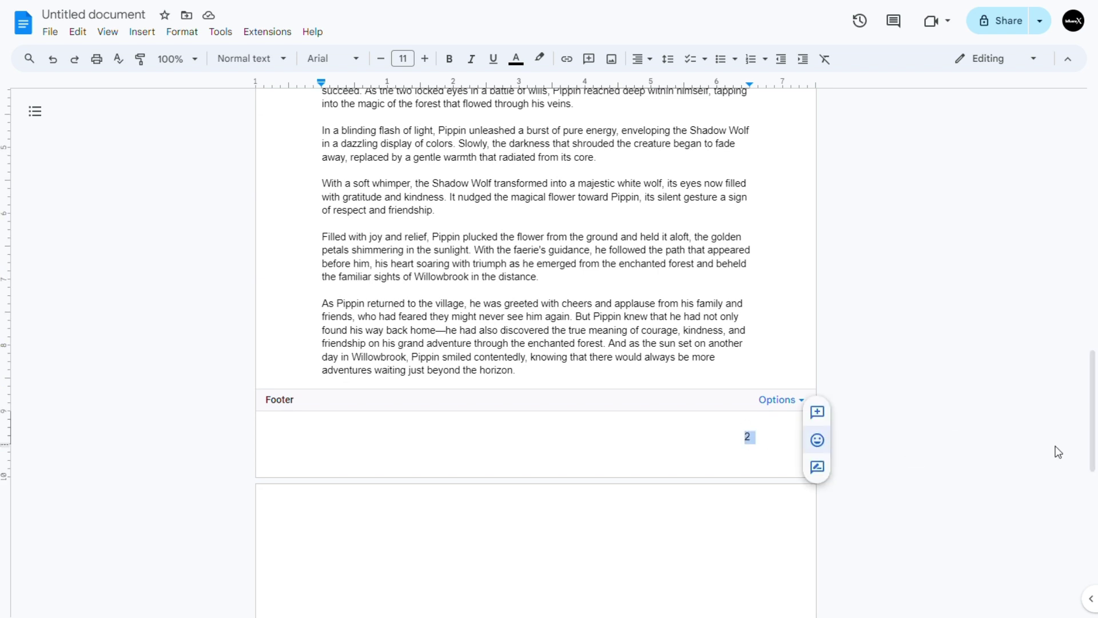
{"action": "left_click_drag", "start_coordinate": [1090, 433], "coordinate": [781, 154]}
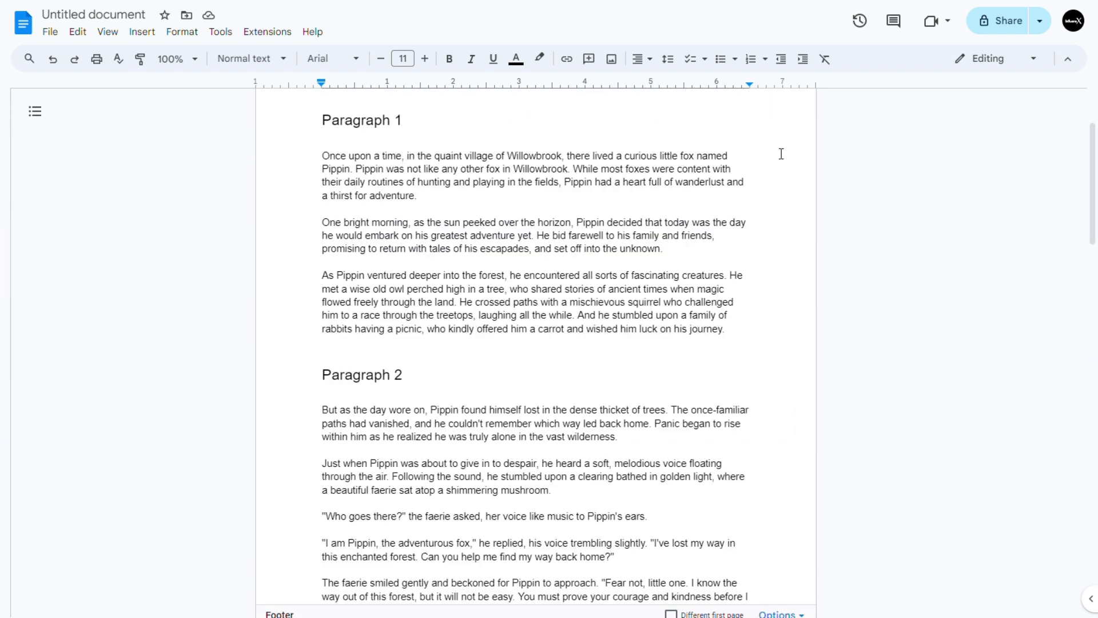